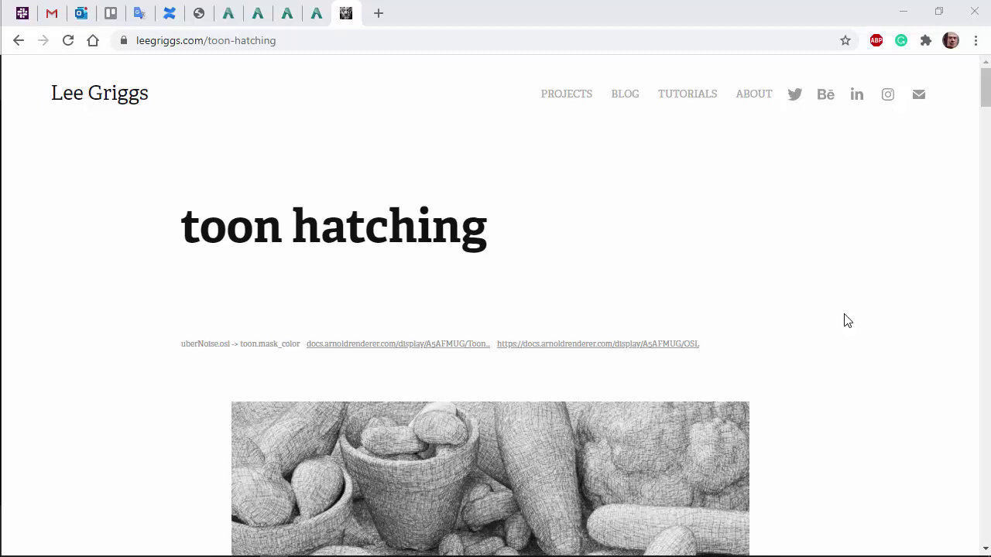
Look through the toon hatching render examples on the web page and return to its beginning
scroll(866, 320, "down", 1)
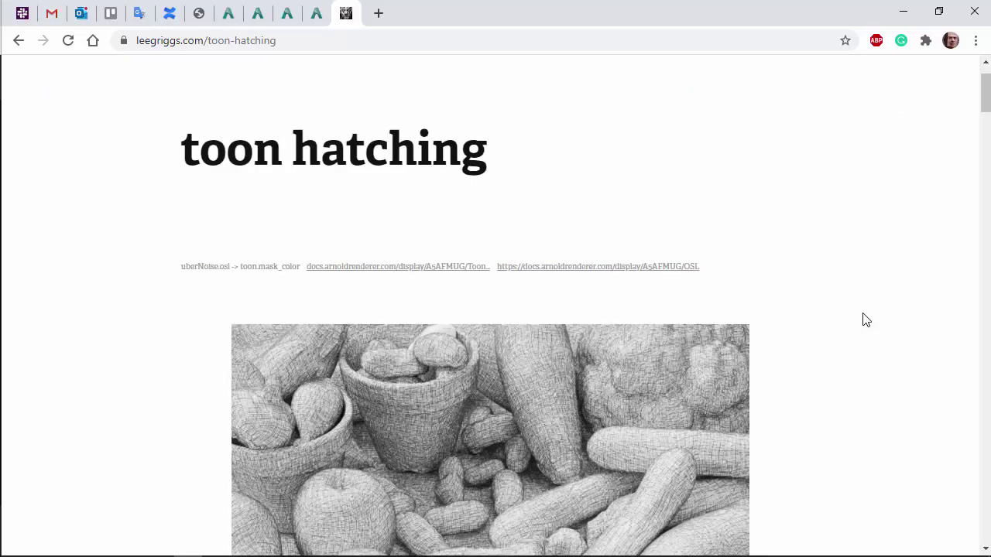
scroll(865, 320, "down", 1)
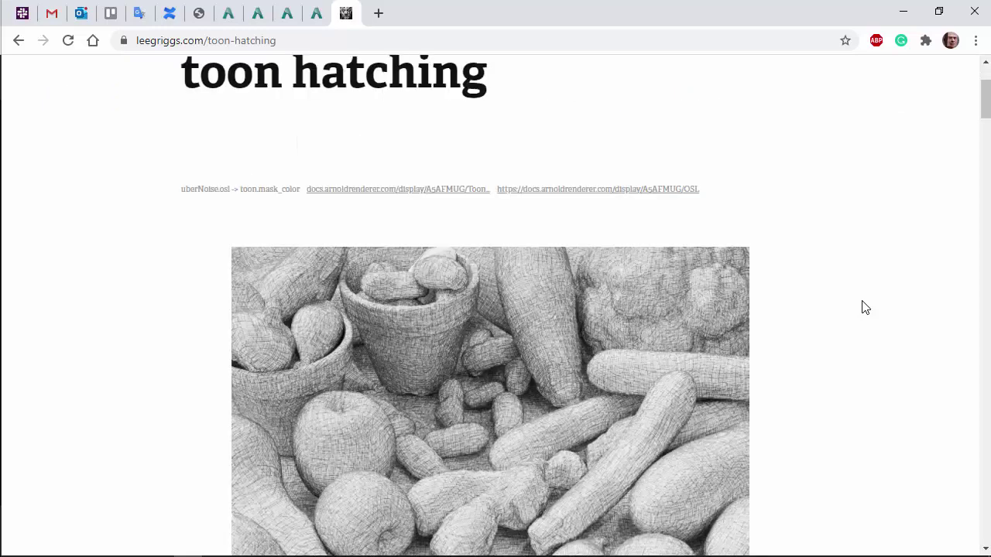
scroll(865, 307, "down", 2)
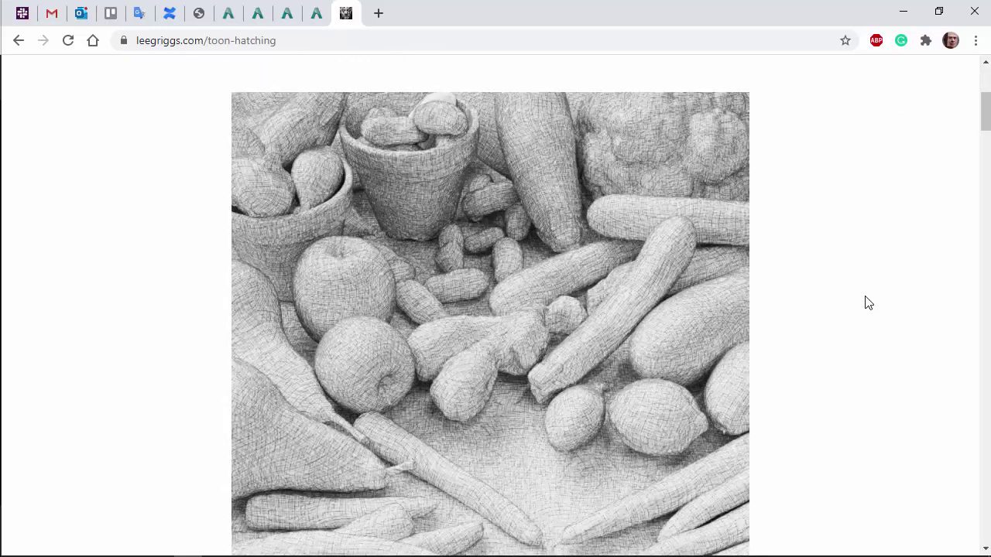
scroll(865, 303, "down", 7)
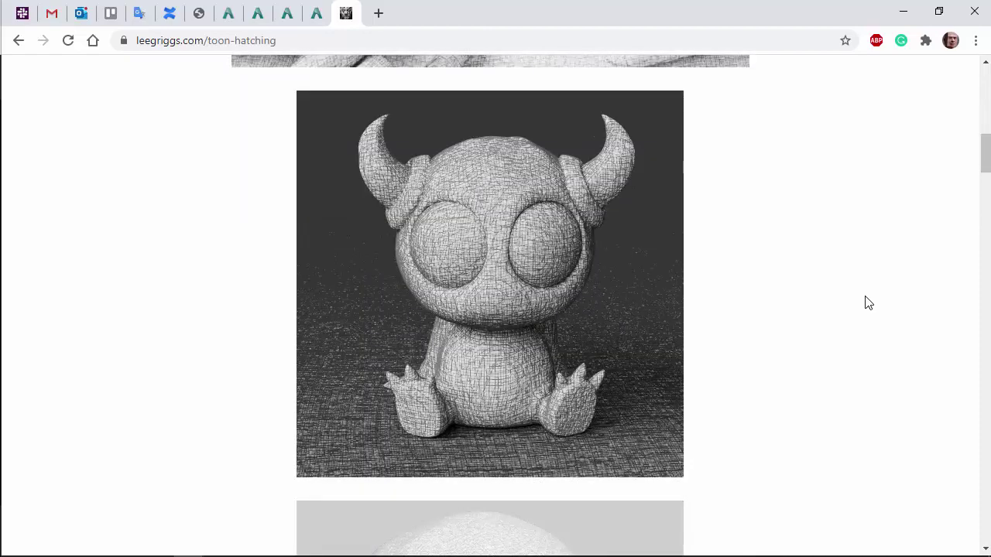
scroll(868, 303, "down", 5)
scroll(868, 303, "down", 5)
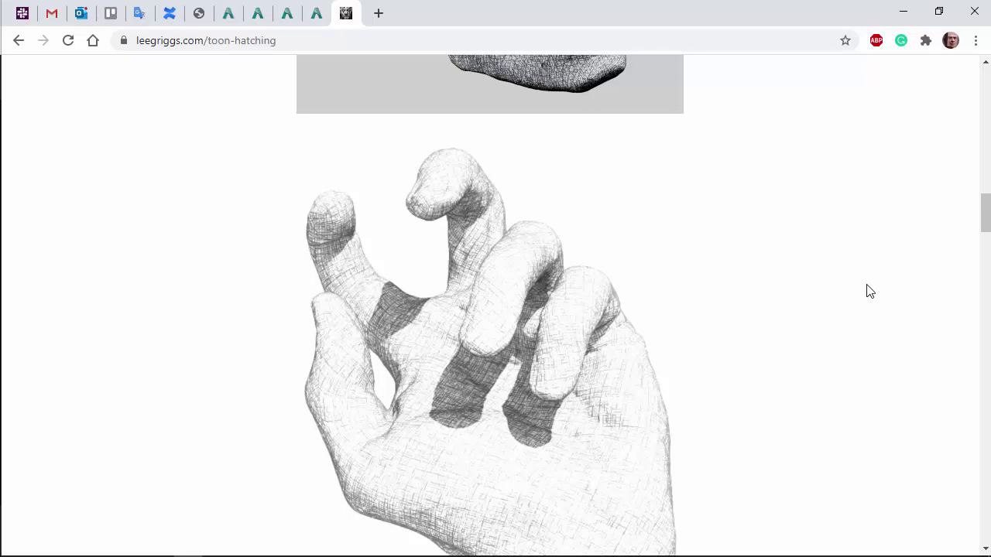
scroll(868, 291, "down", 10)
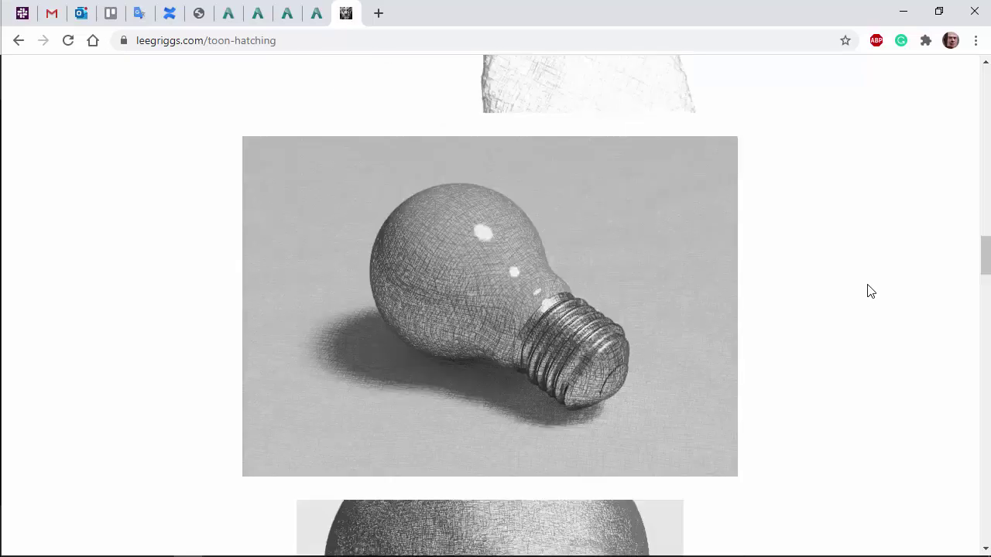
scroll(867, 291, "down", 12)
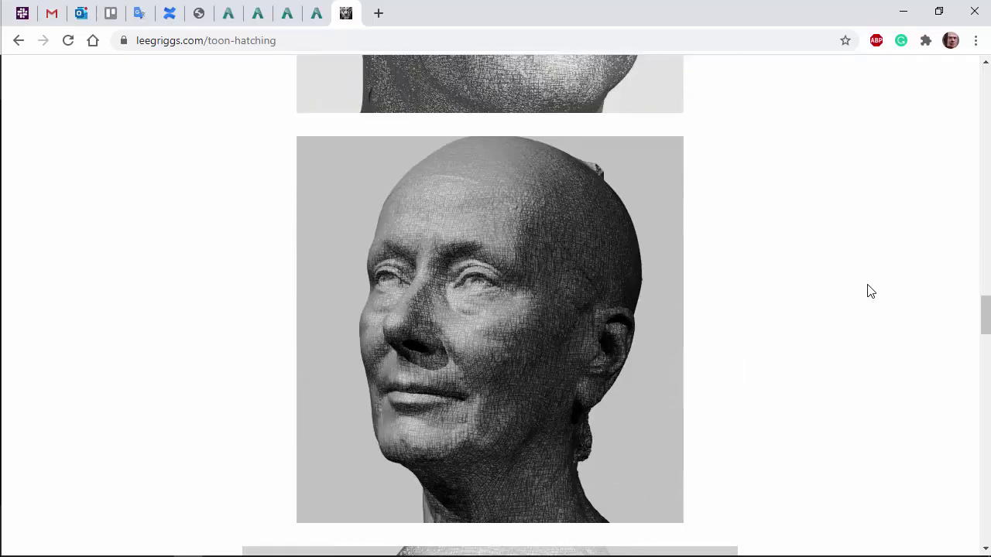
scroll(868, 291, "down", 13)
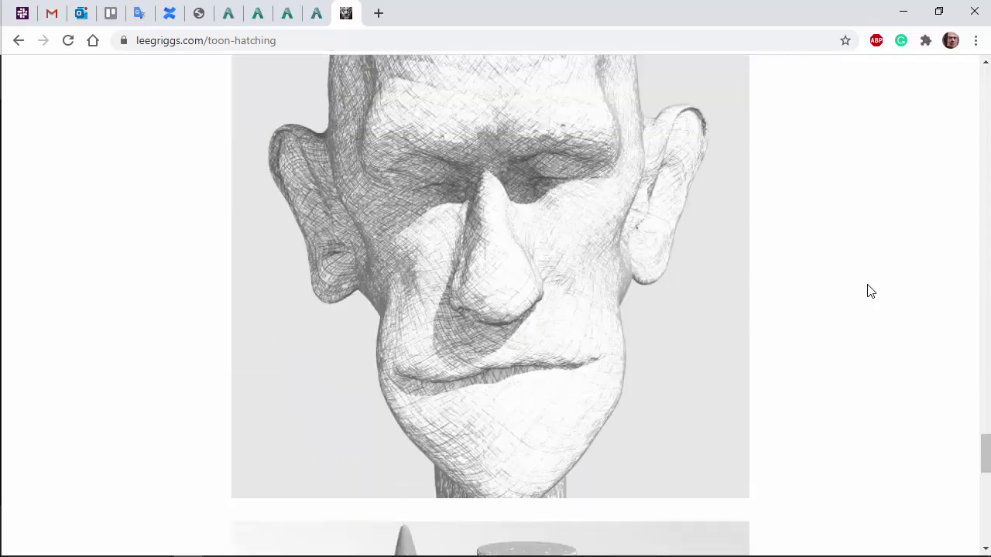
scroll(868, 291, "up", 5)
scroll(868, 291, "down", 5)
key("Home")
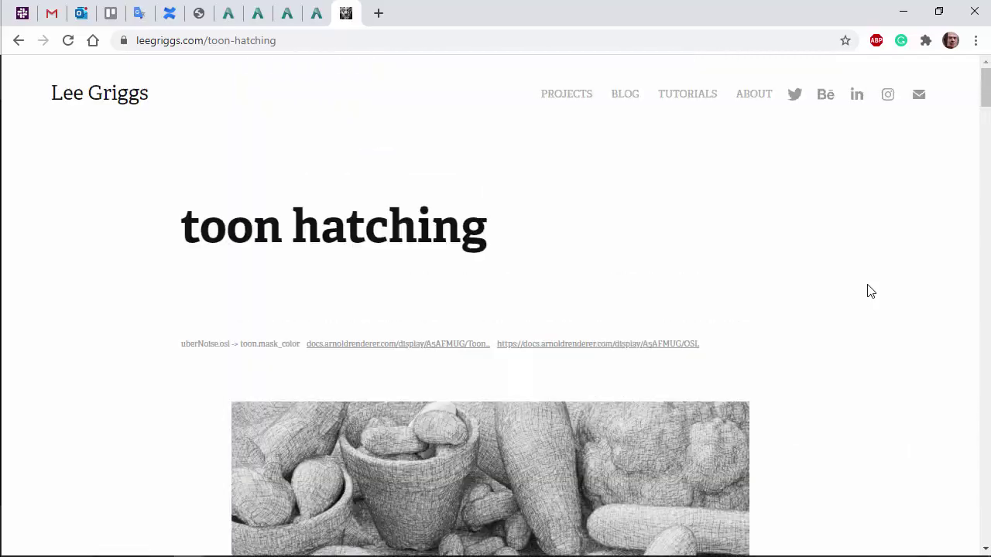
Switch to Maya and inspect the skydome light's attributes, including the colour correction and physical sky nodes feeding its color
key("alt+Tab")
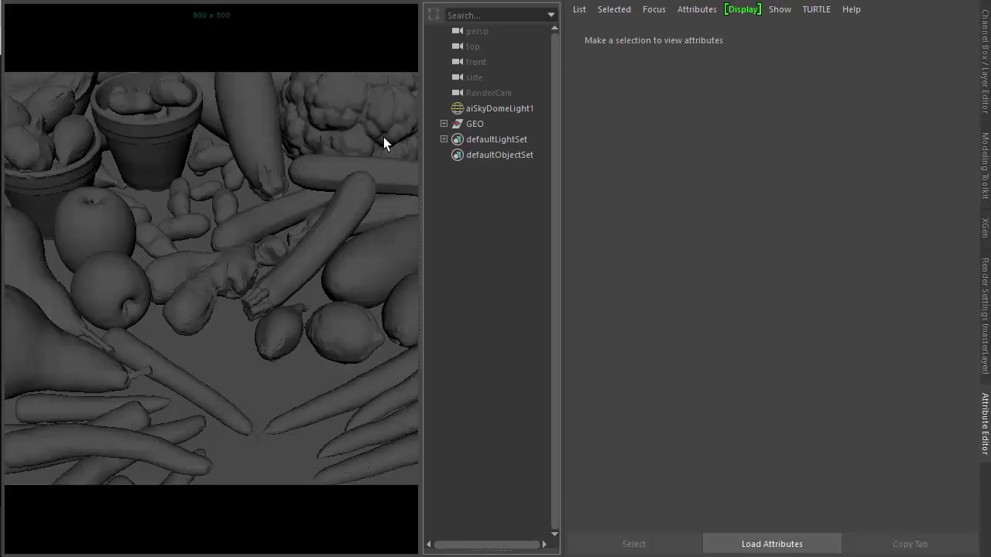
left_click(499, 109)
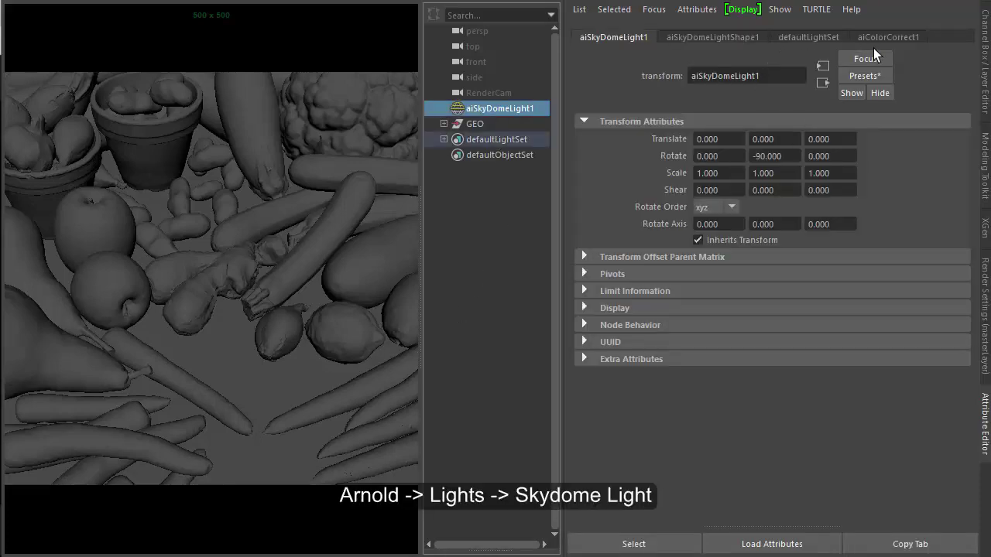
left_click(697, 38)
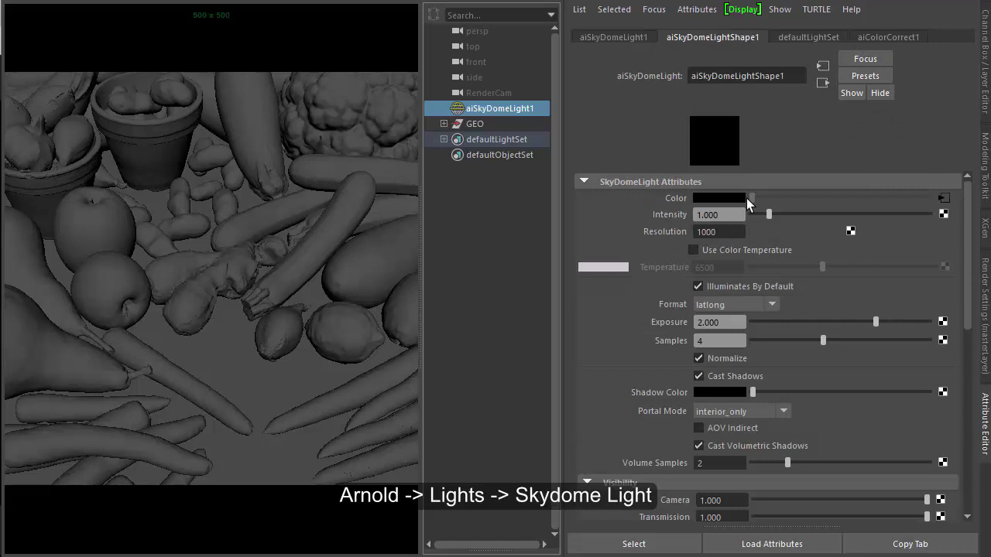
left_click(940, 198)
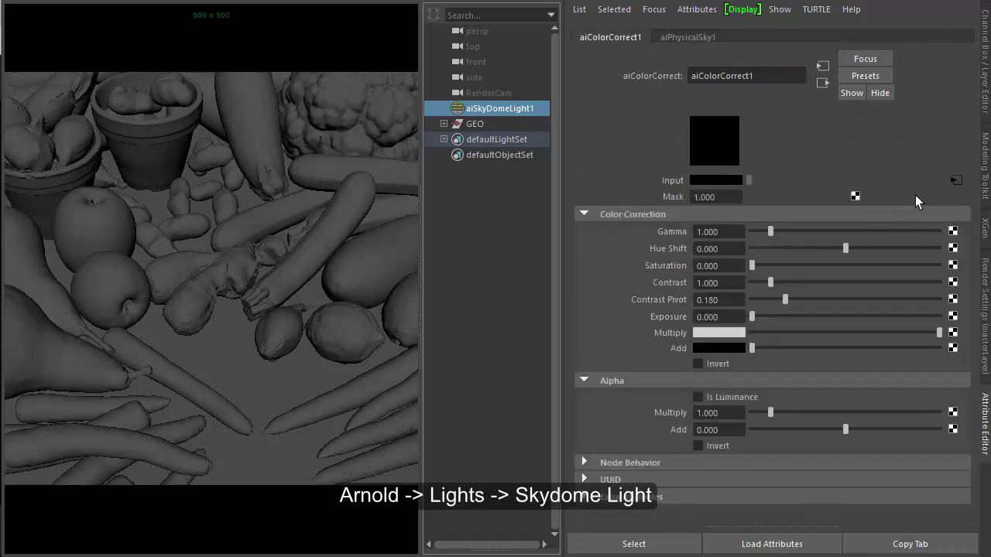
left_click(956, 182)
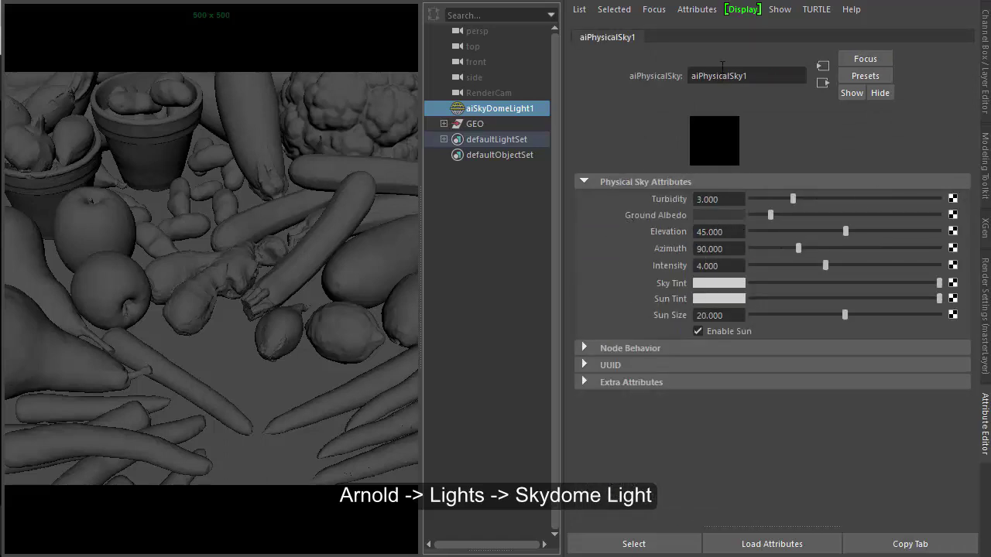
left_click(822, 82)
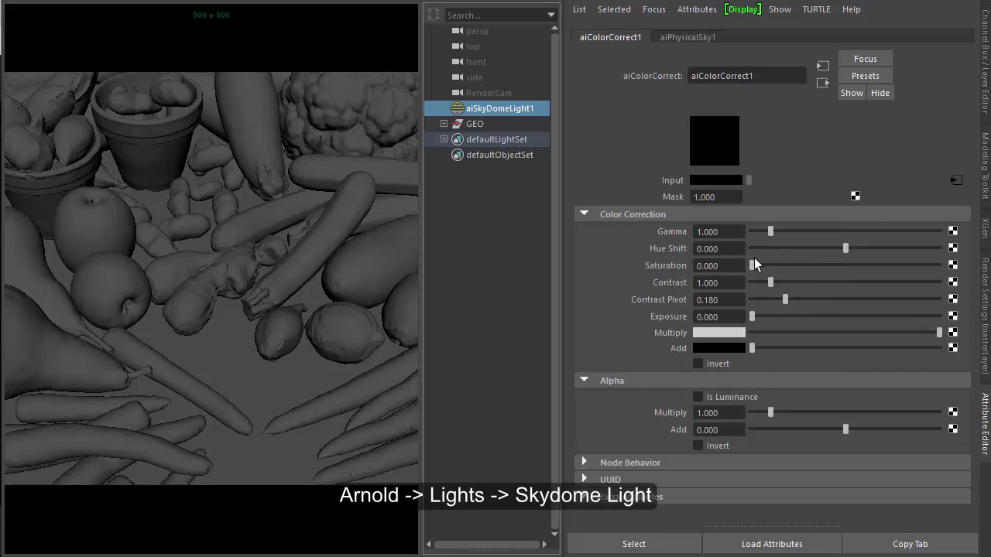
Assign a new Arnold material to the GEO group and change its type to Ai Toon
left_click(513, 231)
left_click(491, 122)
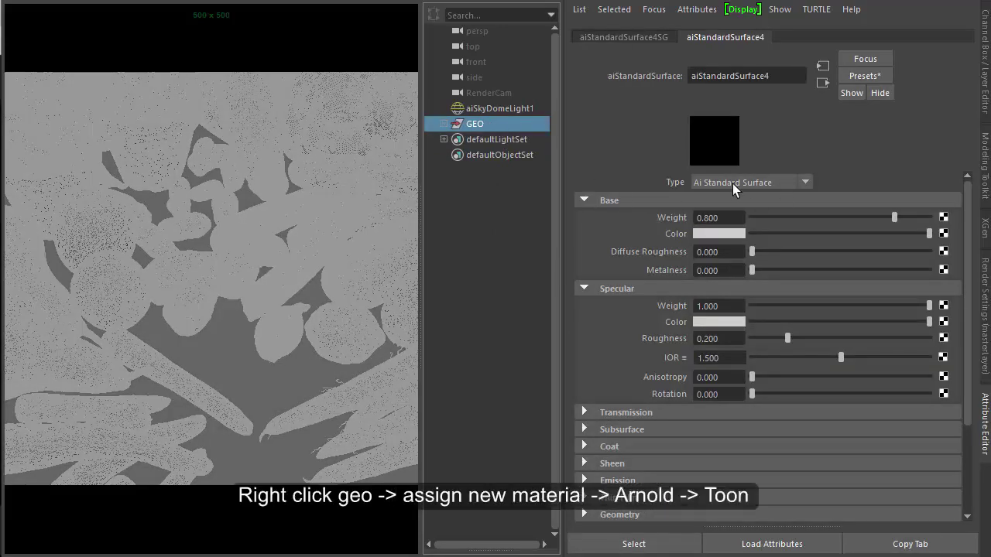
left_click(732, 184)
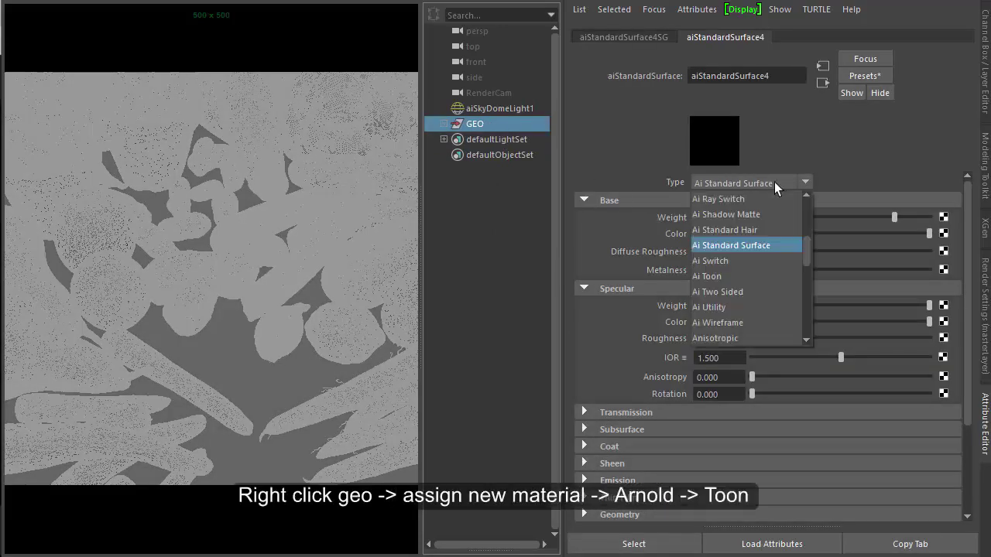
left_click(720, 277)
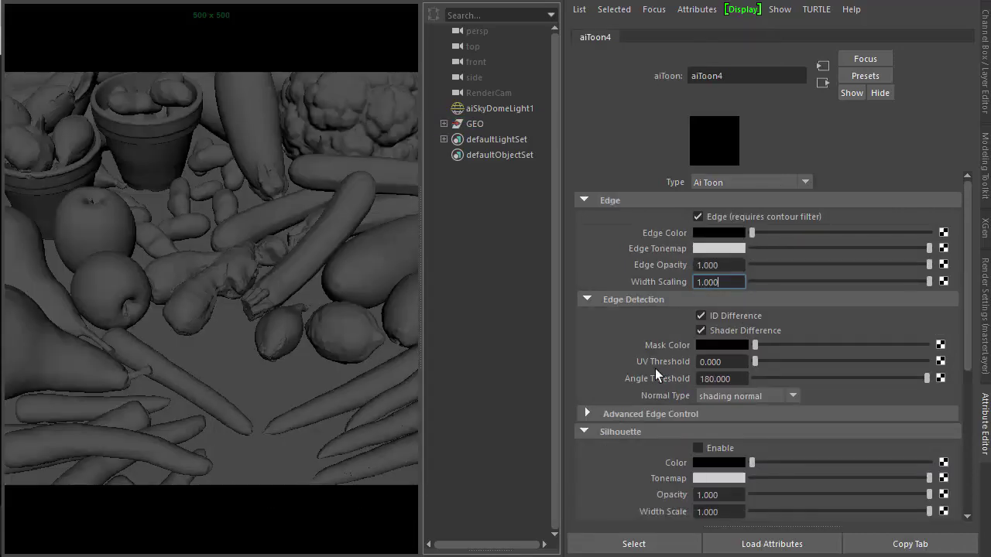
Edit the toon material's specular weight and collapse its Specular and Emission sections
scroll(643, 353, "down", 4)
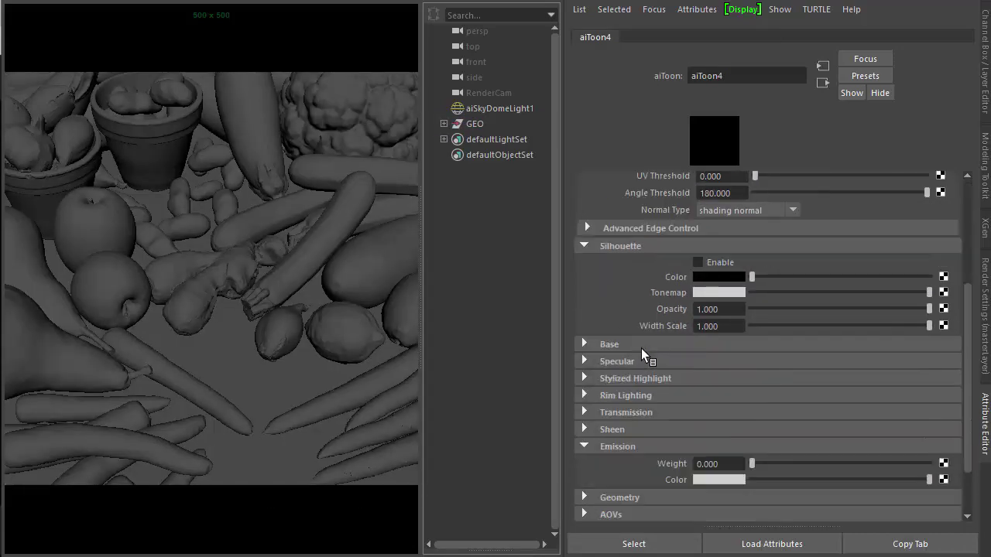
left_click(641, 356)
double_click(736, 379)
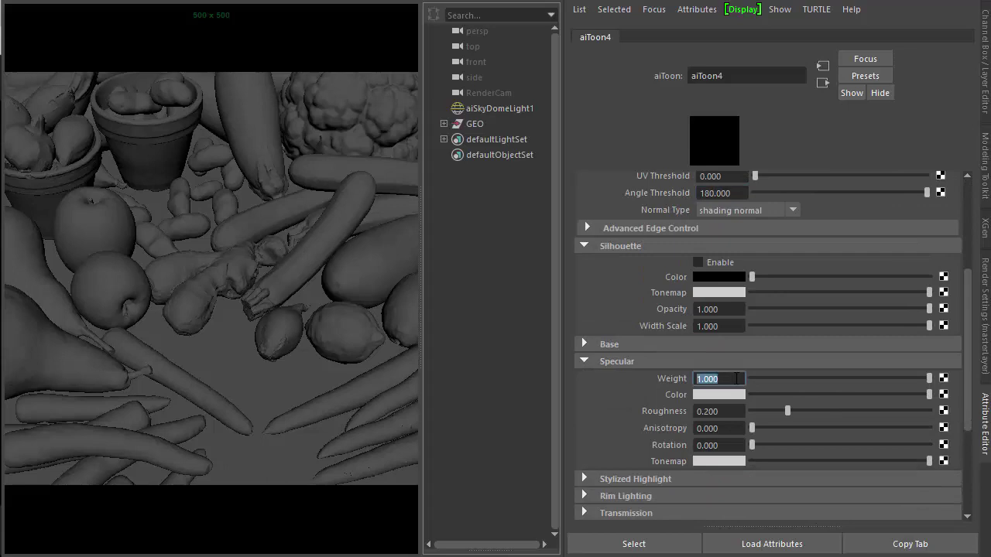
key("Tab")
left_click(606, 361)
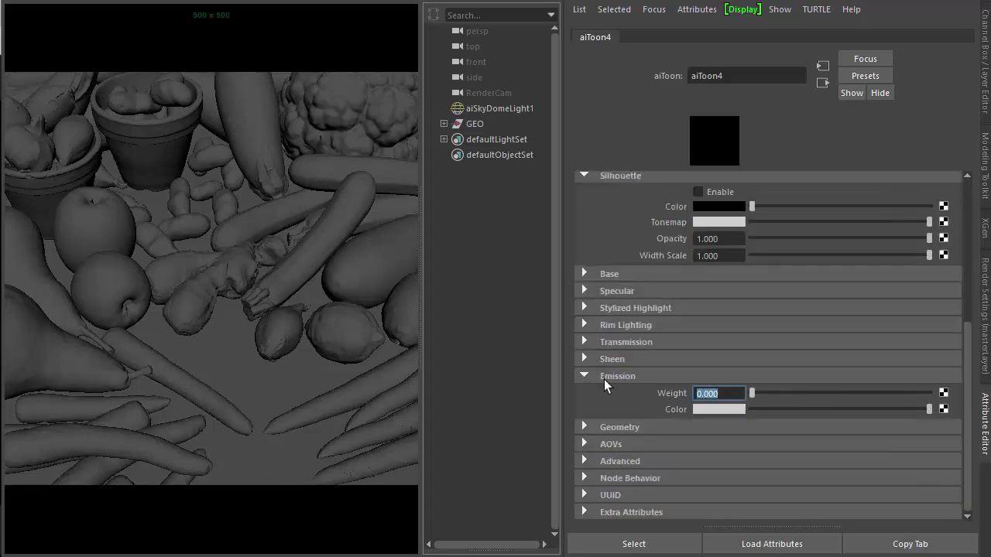
left_click(605, 377)
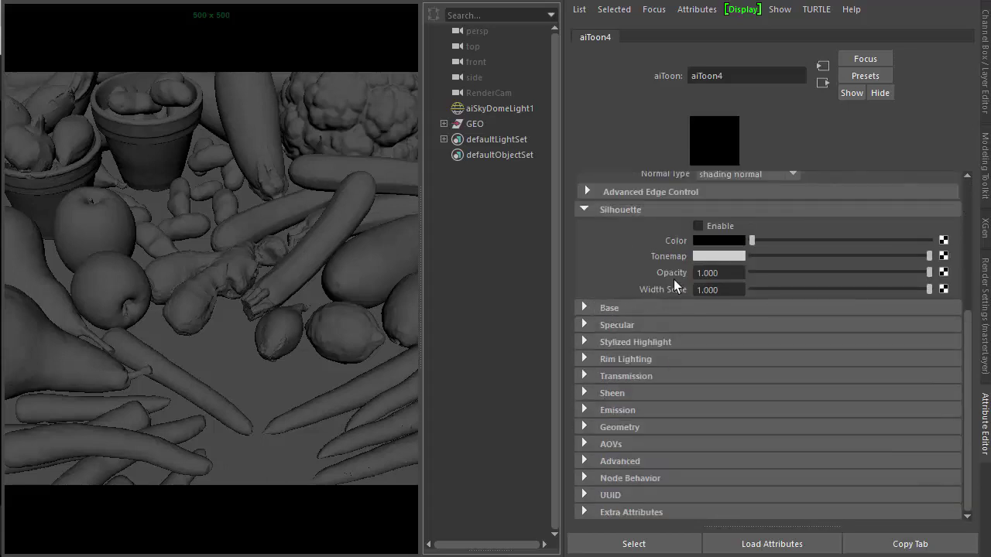
Create an Arnold OSL shader node for the toon material's Mask Color
scroll(625, 247, "up", 5)
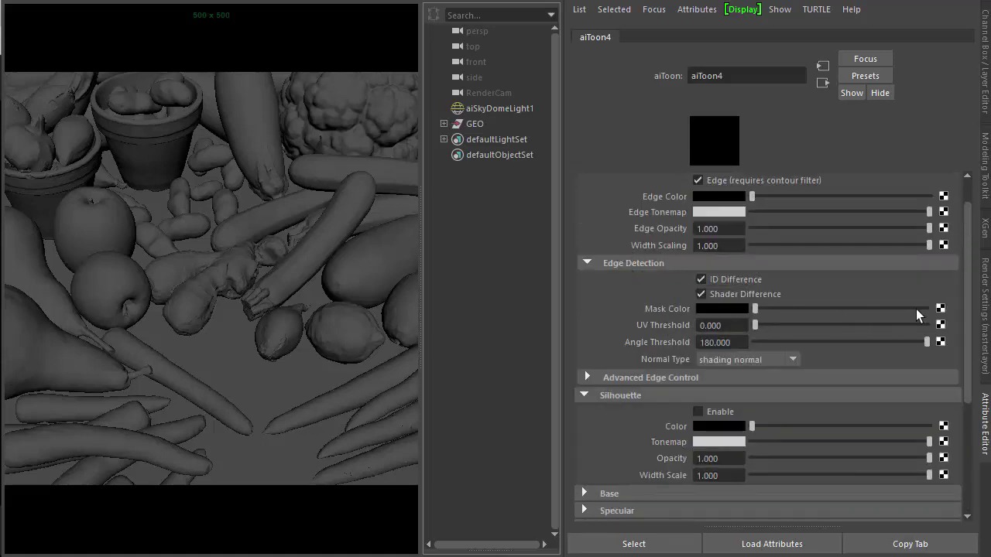
left_click(940, 308)
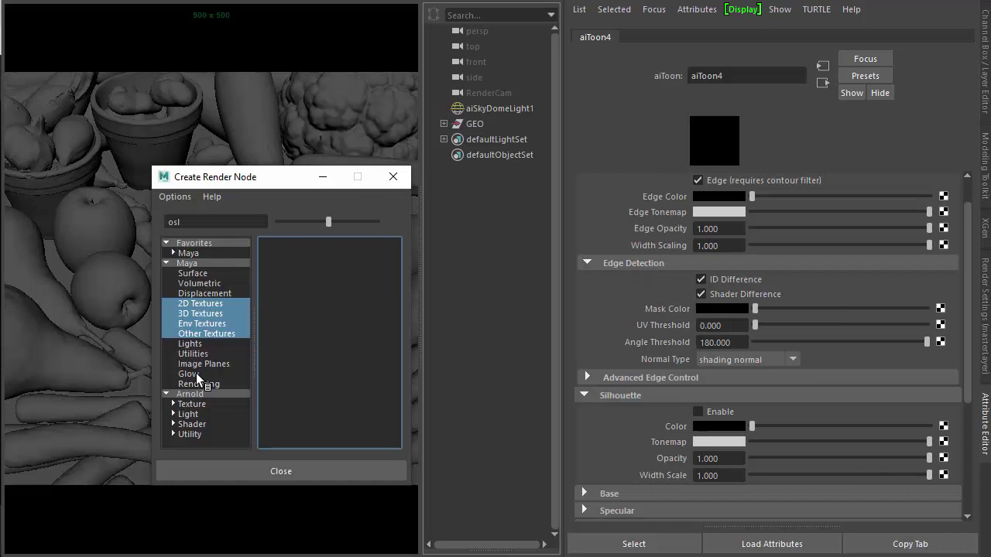
left_click(200, 393)
left_click(312, 248)
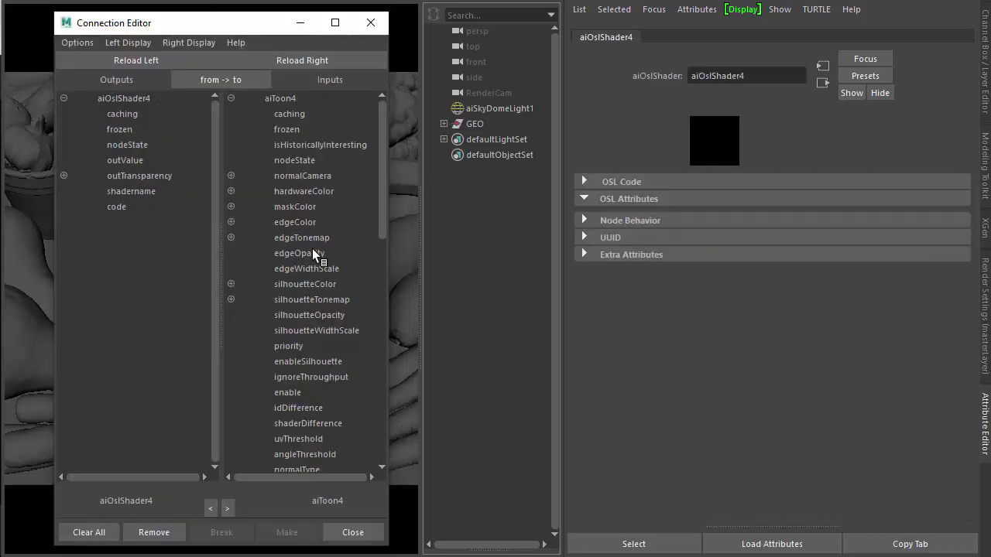
Connect the OSL shader's outValue to the toon material's maskColor and expand the shader's OSL Code section
left_click(138, 161)
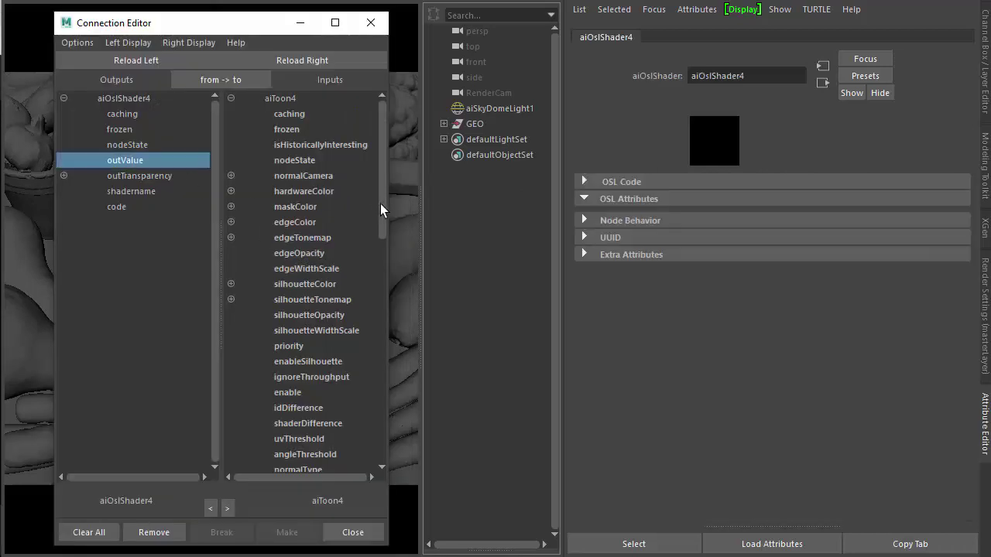
left_click(297, 205)
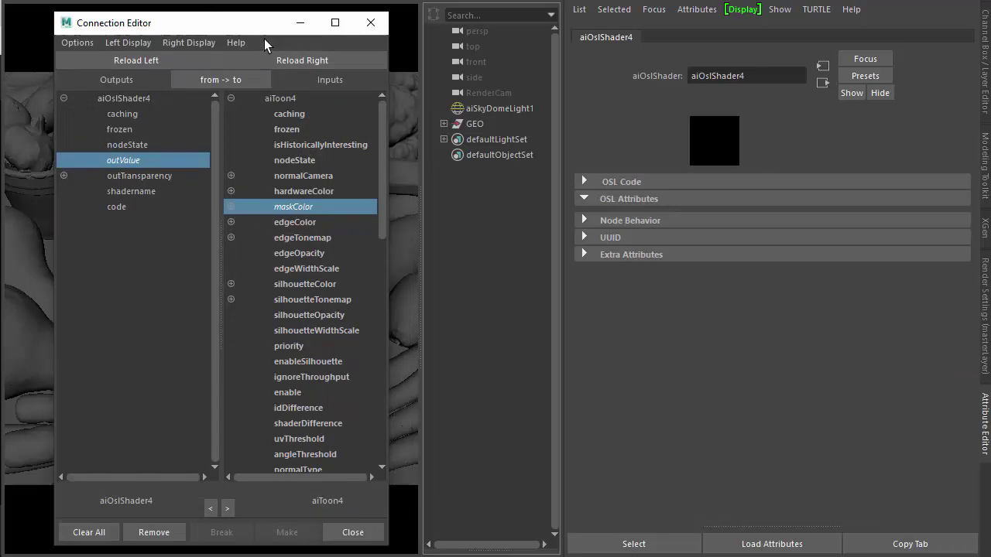
left_click(370, 22)
left_click(643, 183)
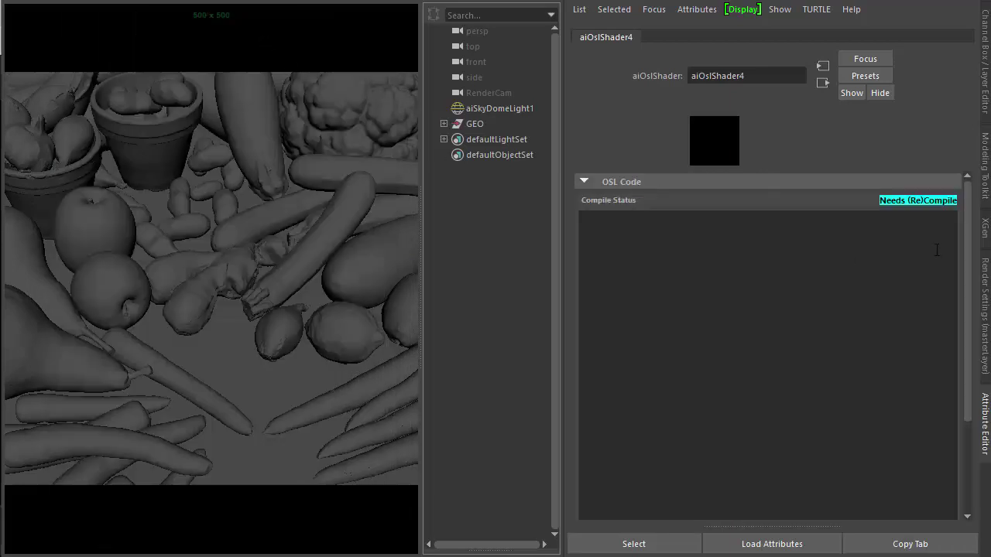
left_click_drag(973, 315, 971, 245)
Switch to the browser and find the OSL page in the Arnold for Maya documentation by searching for "osl"
key("alt+Tab")
key("ctrl+shift+Tab")
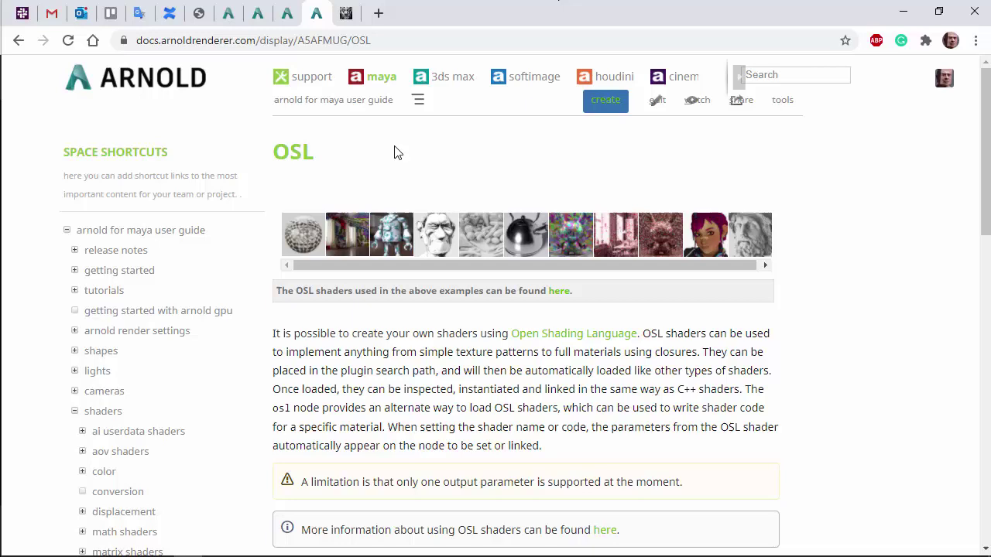
key("slash")
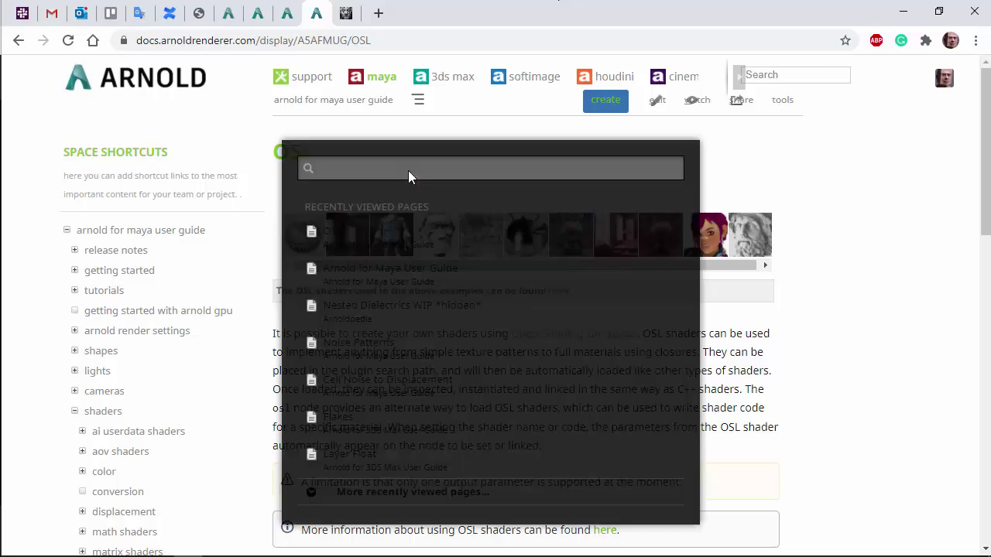
type("osl")
left_click(349, 210)
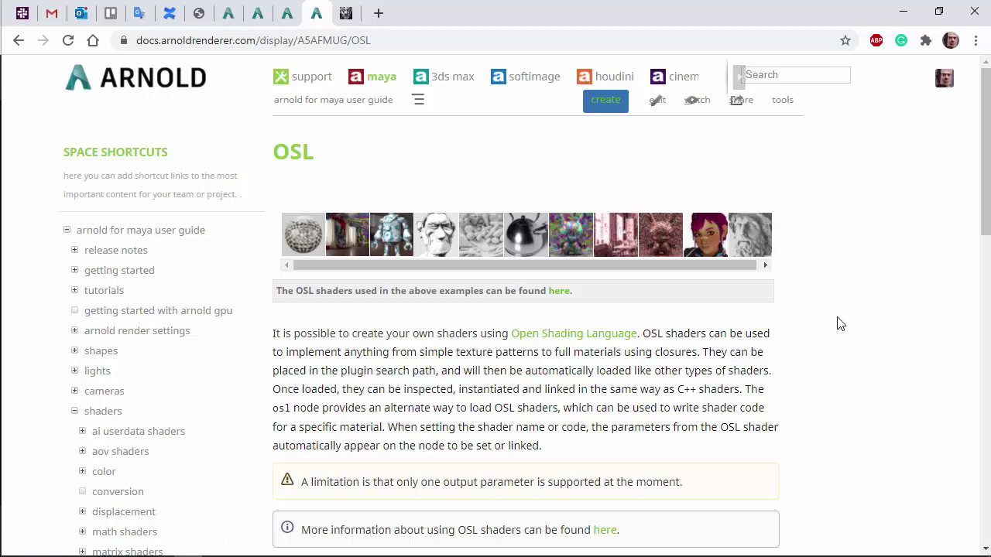
Preview the hatching-veg.jpg and hatching-contour.jpg examples in the OSL page's image gallery
left_click(472, 246)
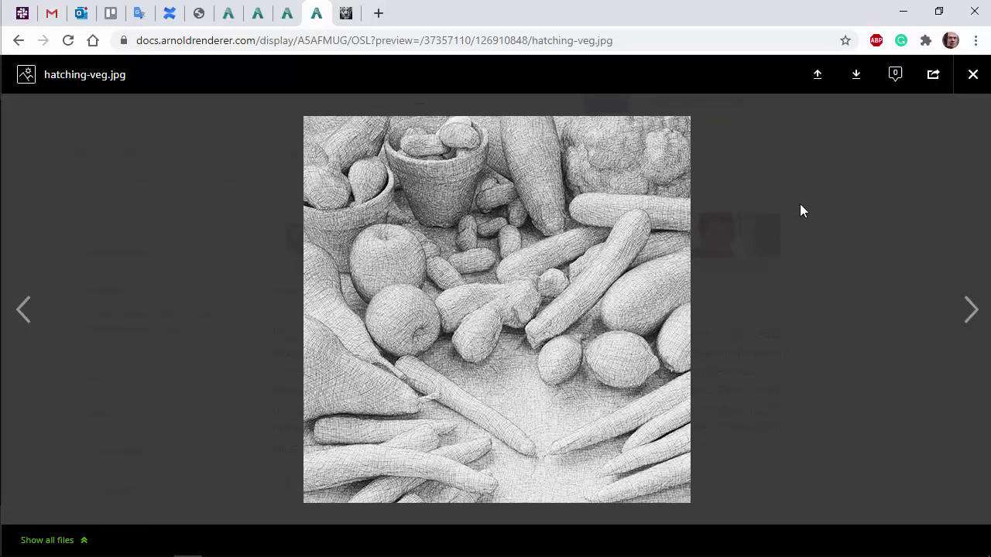
left_click(799, 203)
left_click(802, 248)
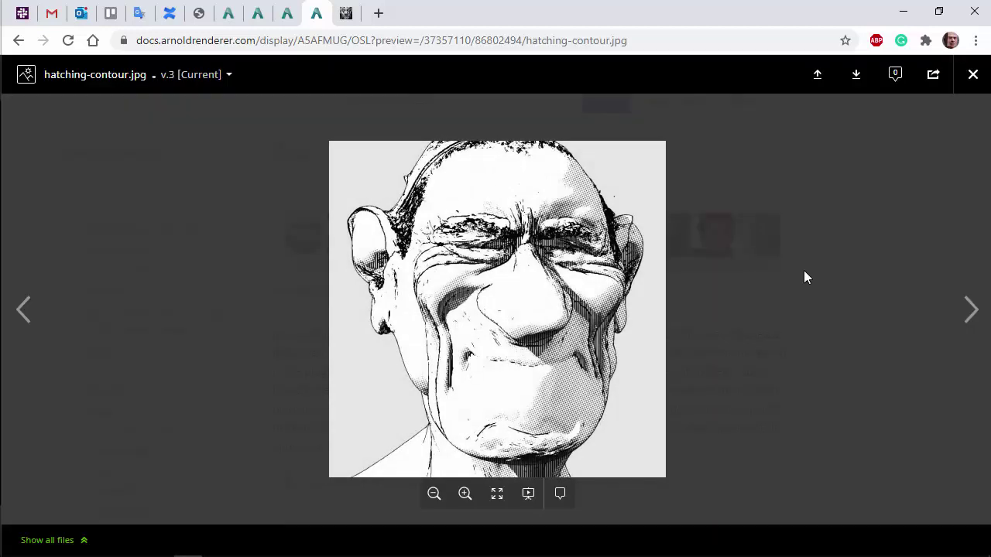
left_click(803, 271)
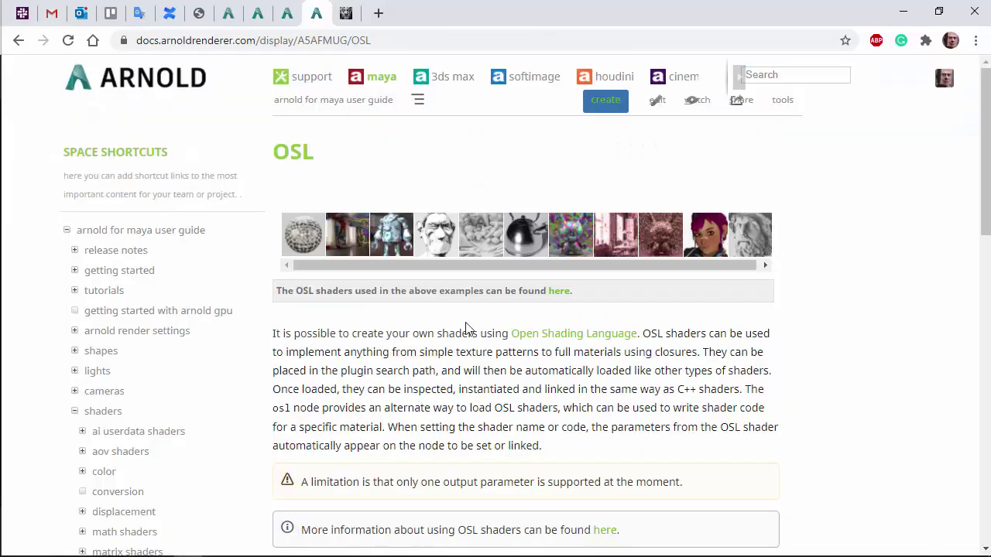
Follow the OSL examples link to the 3dsMax-OSL-Shaders repository on GitHub and open its 3ds Max Shipping Shaders folder
left_click(556, 297)
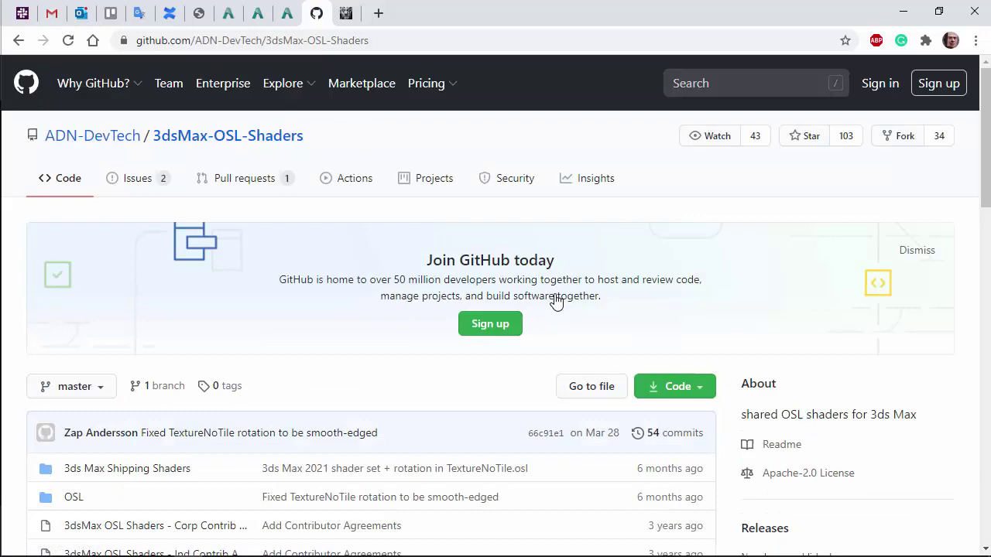
scroll(556, 300, "down", 3)
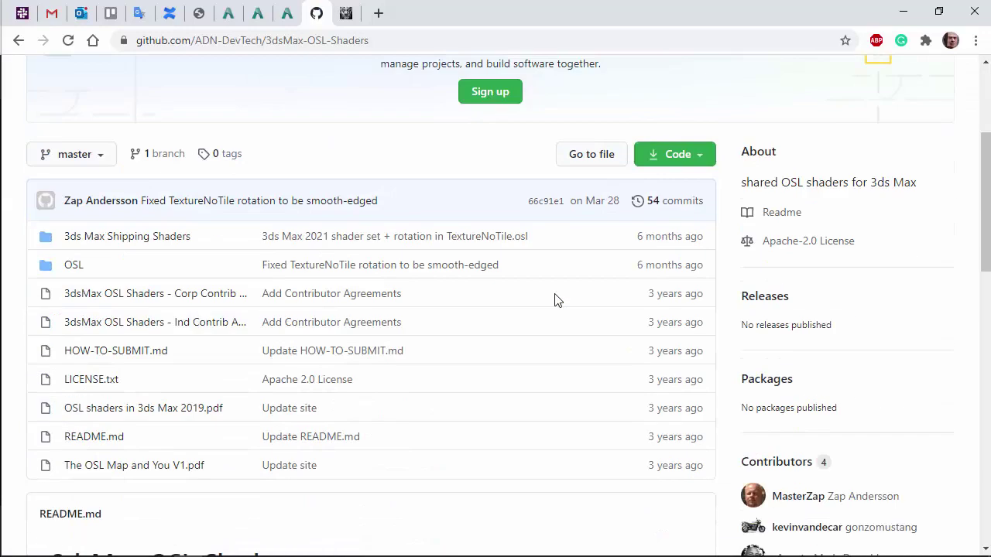
left_click(127, 240)
Search the shader list for "uber" and open the UberNoise.osl file
scroll(128, 246, "down", 6)
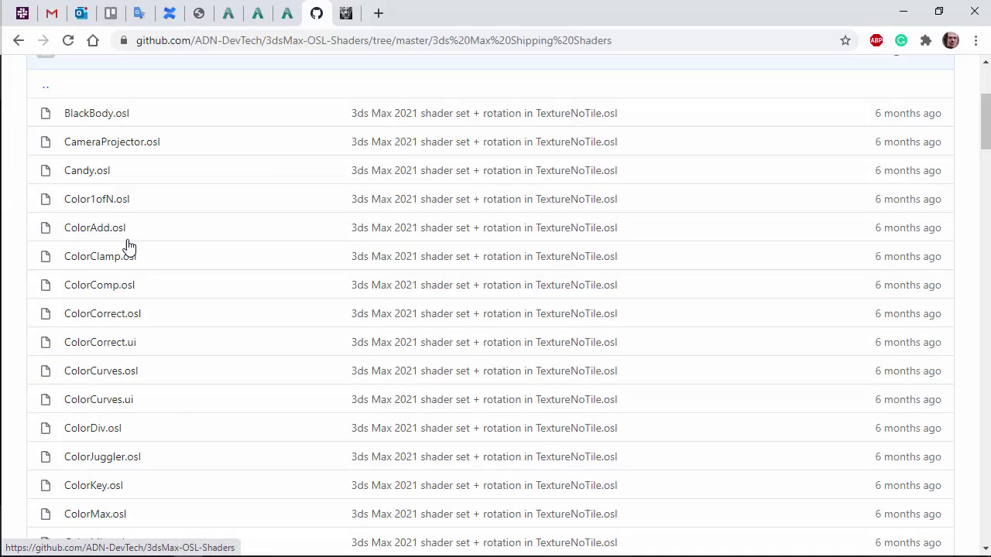
key("ctrl+f")
type("uber")
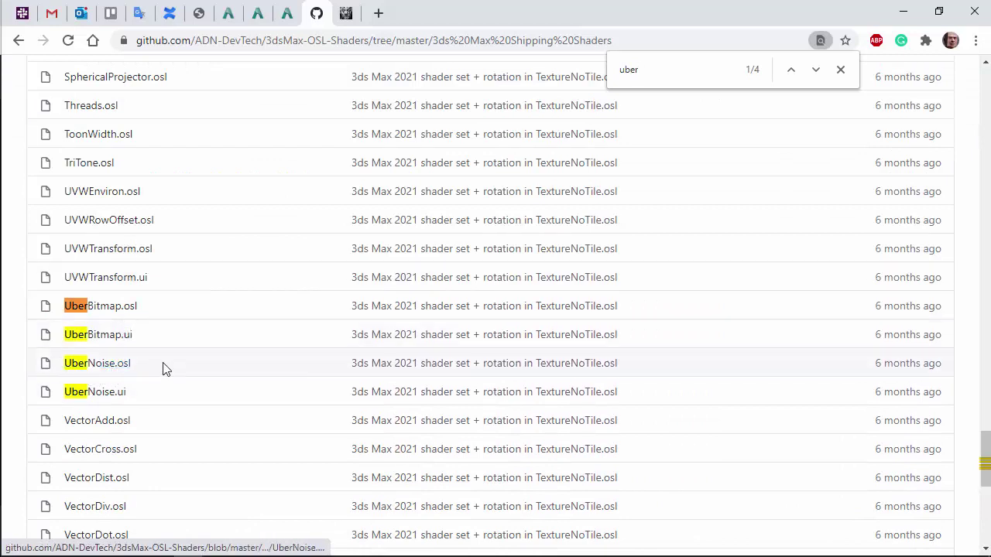
left_click_drag(164, 366, 65, 364)
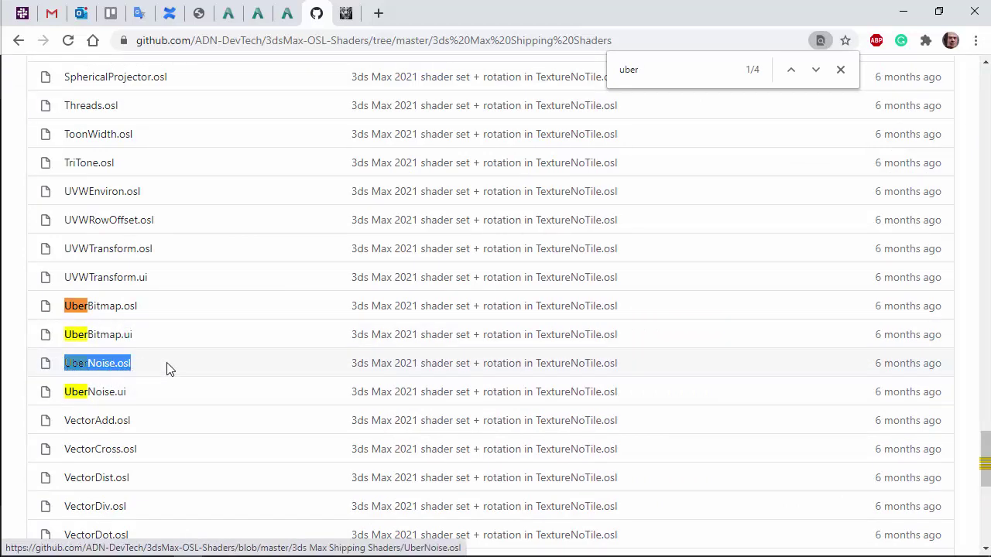
left_click(108, 366)
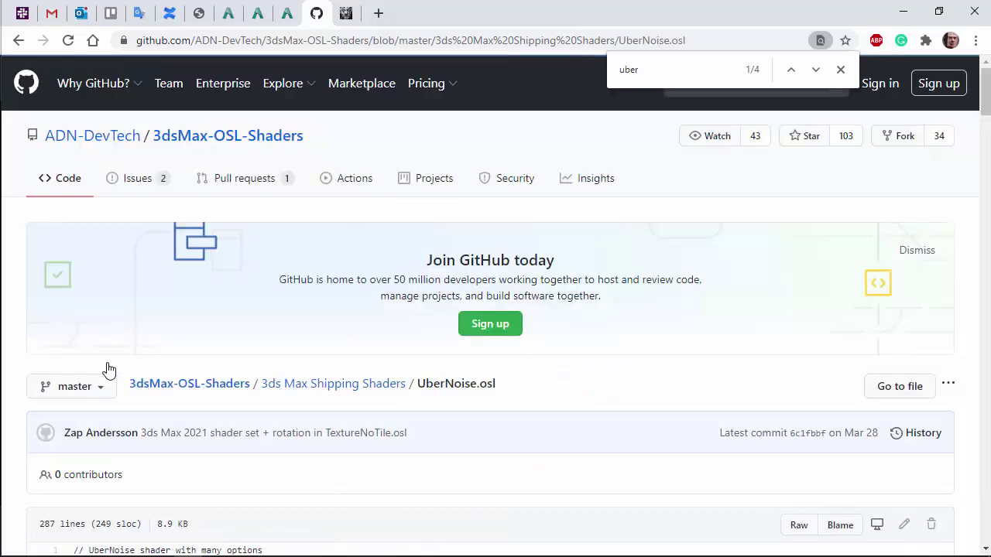
Switch to the UberNoise.osl file in Notepad and select all of its code for copying
key("alt+Tab")
key("alt+Tab")
key("alt+Tab")
key("alt+Tab")
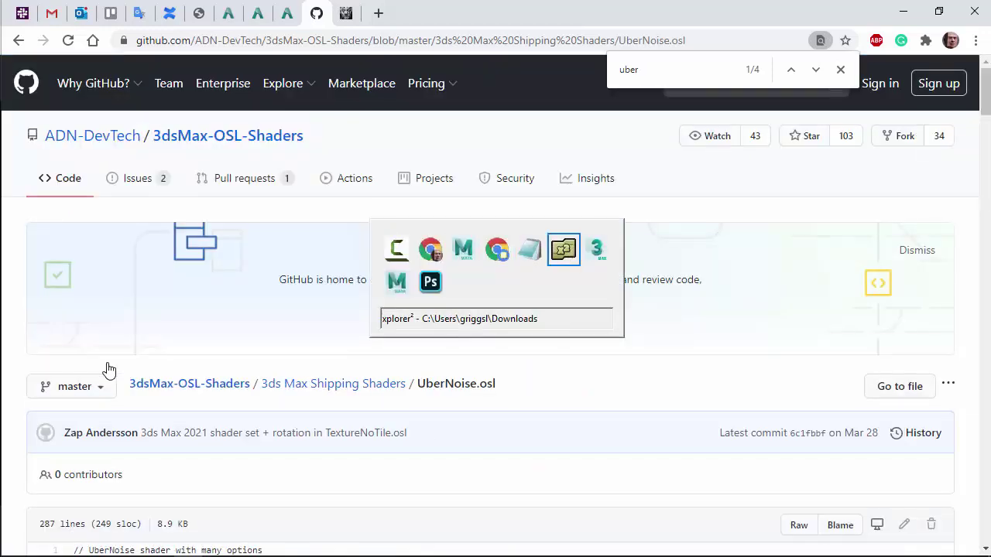
key("alt+shift+Tab")
left_click(377, 240)
scroll(377, 240, "up", 20)
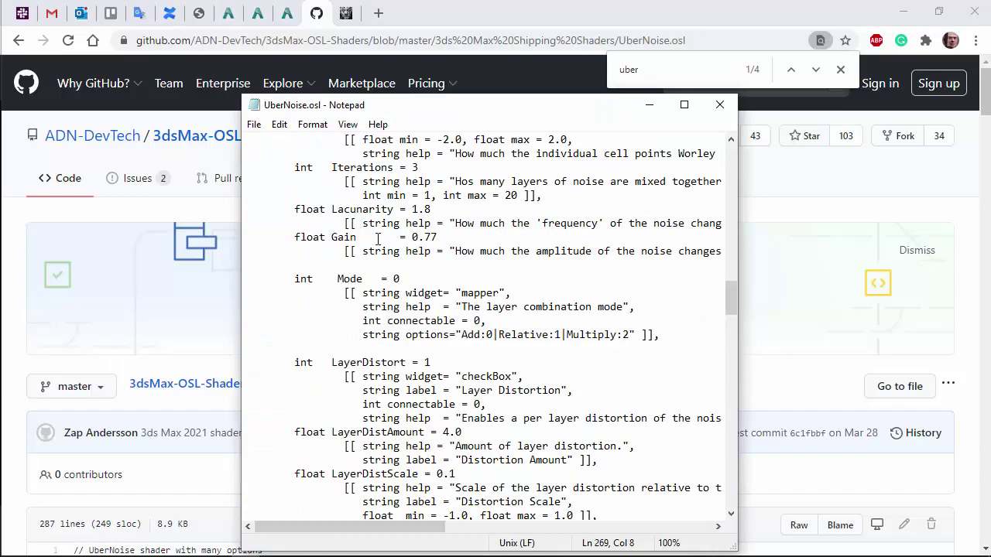
key("ctrl+a")
Switch to Maya, paste the UberNoise code into the OSL shader's code area, compile it and check the compile status
key("alt+Tab")
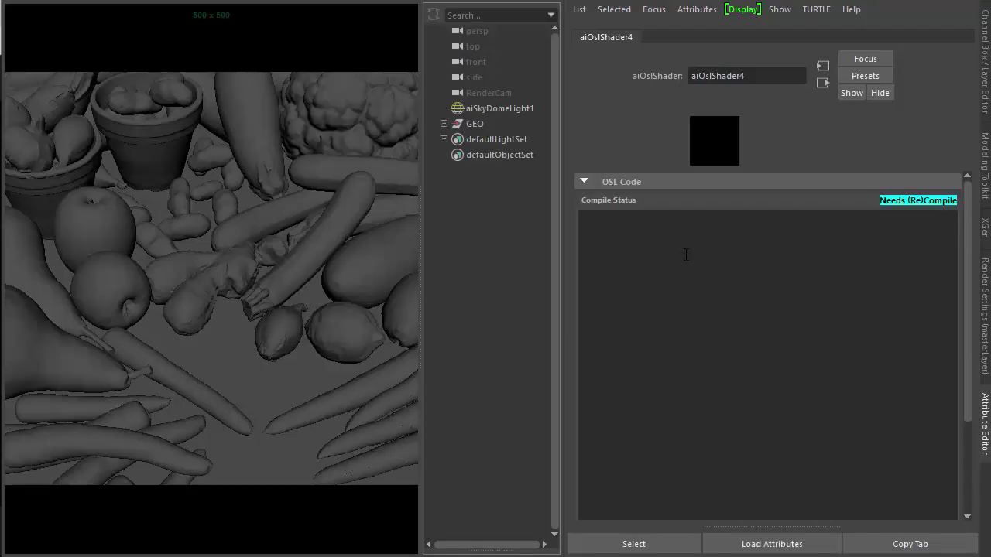
left_click(686, 255)
key("ctrl+v")
scroll(688, 333, "down", 3)
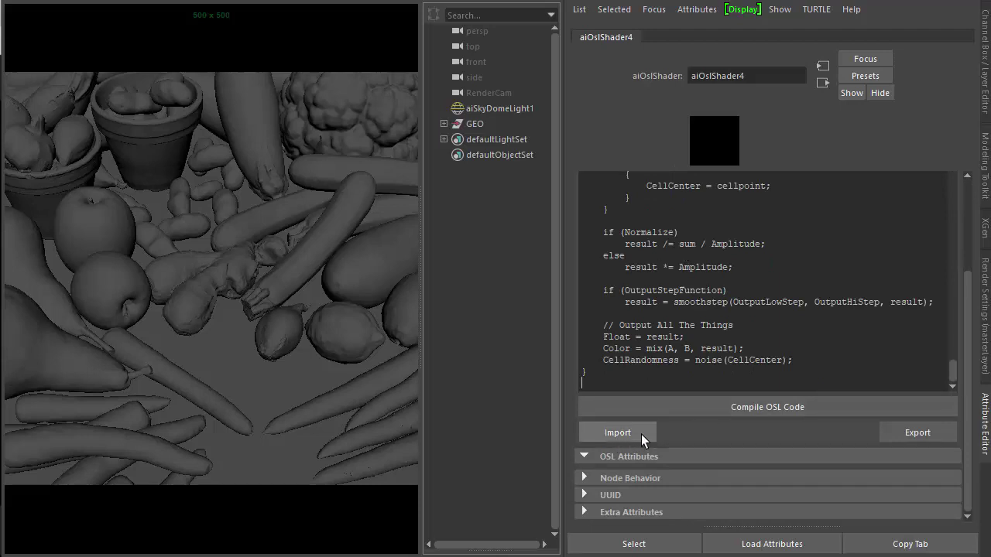
left_click(712, 414)
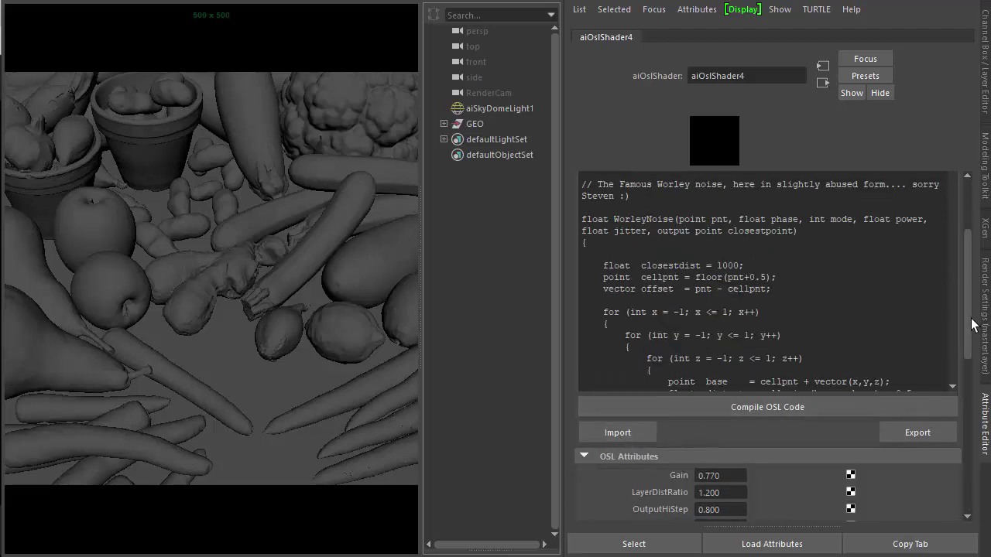
left_click_drag(967, 325, 964, 232)
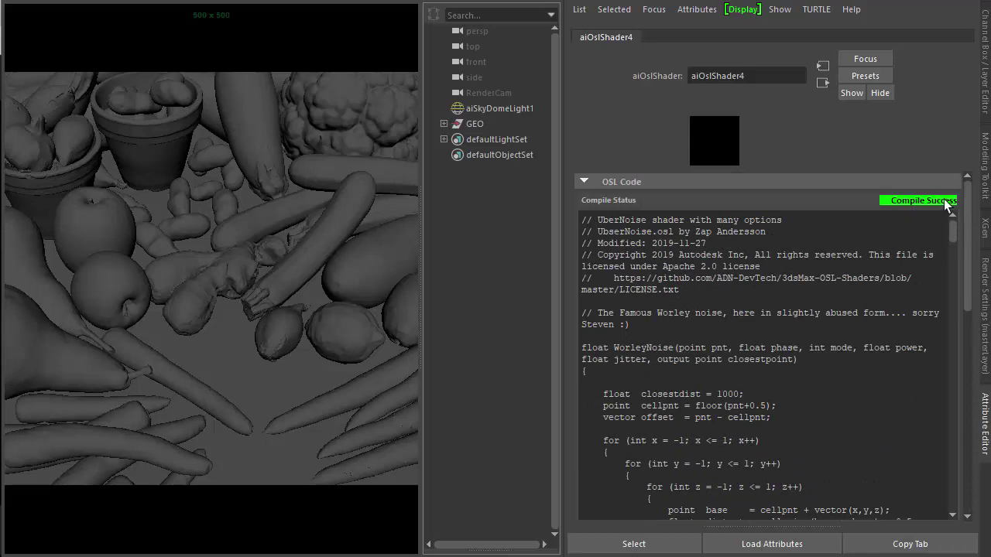
Collapse the OSL Code section and set the noise Type to 2 in the OSL attributes
left_click(633, 184)
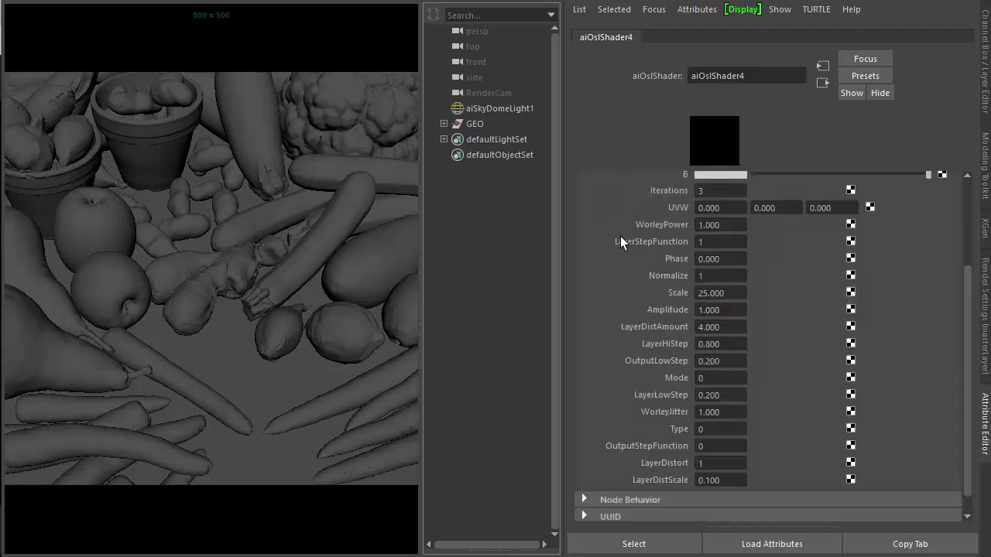
left_click_drag(968, 318, 976, 287)
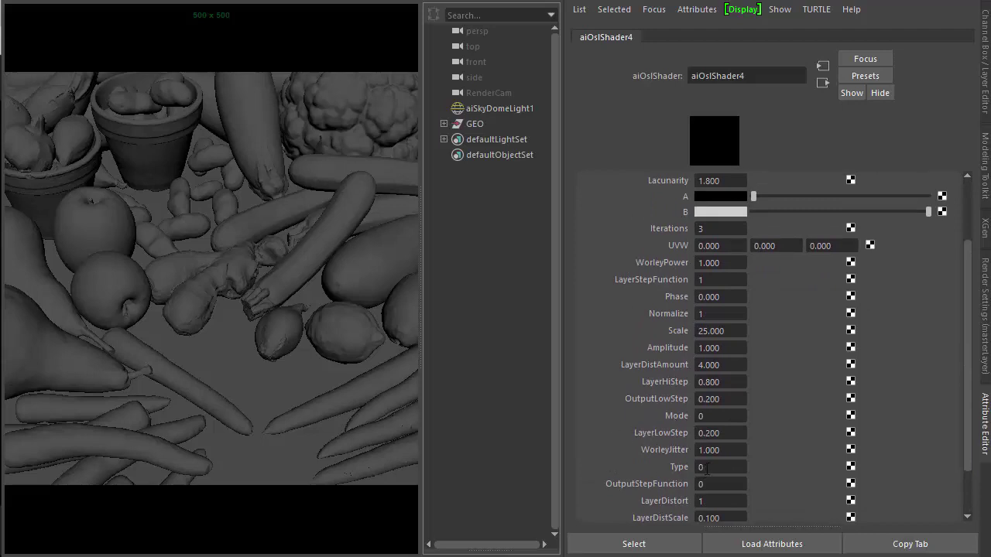
left_click(706, 468)
type("2")
key("Return")
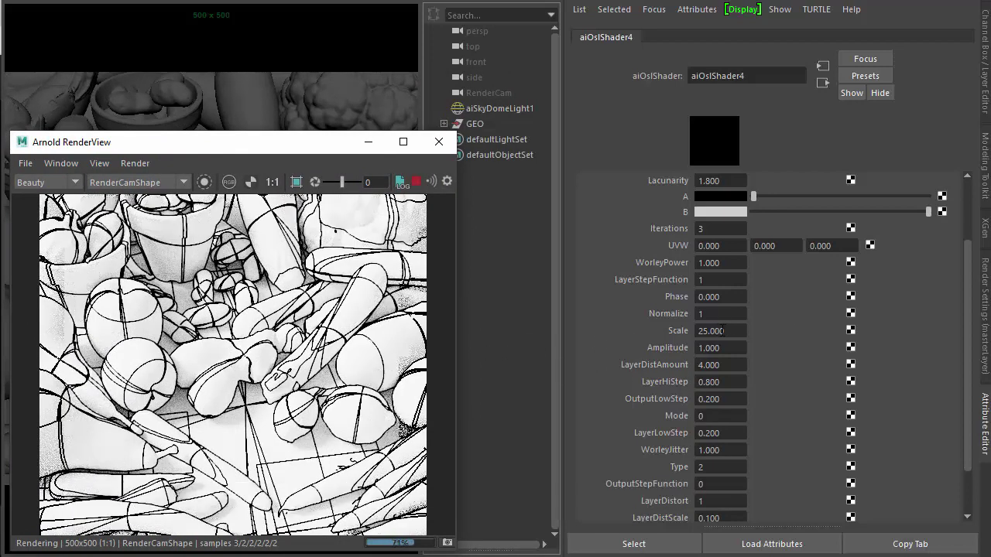
Set the OSL noise Scale to 5
left_click(730, 331)
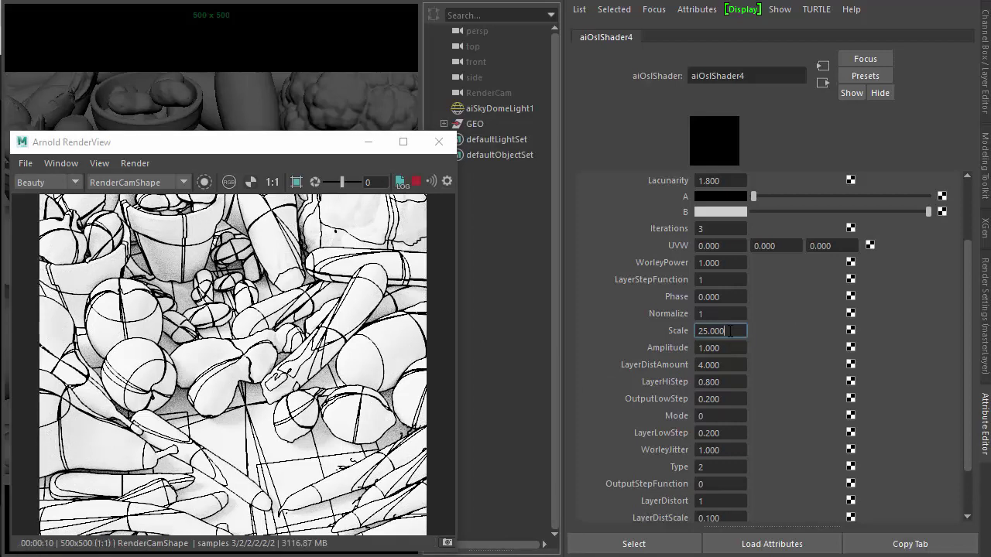
double_click(730, 332)
type("5")
key("Return")
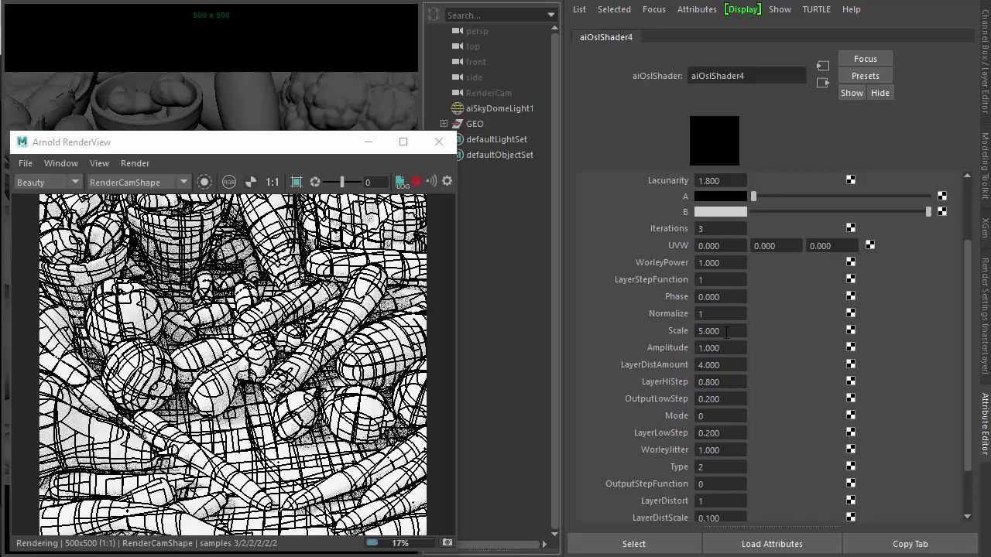
Set the OSL noise Scale to 1 for denser hatching lines
double_click(726, 331)
type("1")
key("Return")
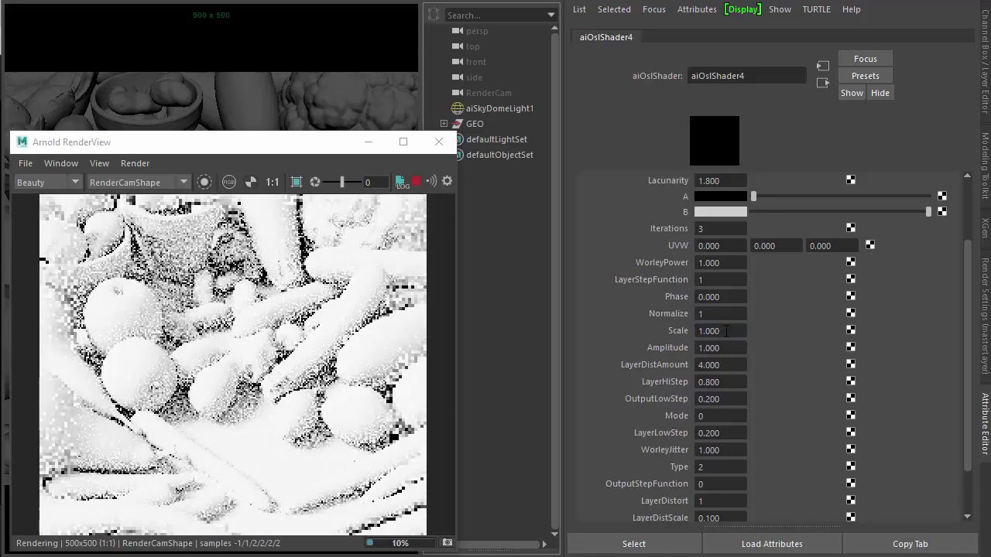
Go to the connected aiToon4 material and set its edge Width Scaling to 0.4
scroll(612, 330, "up", 3)
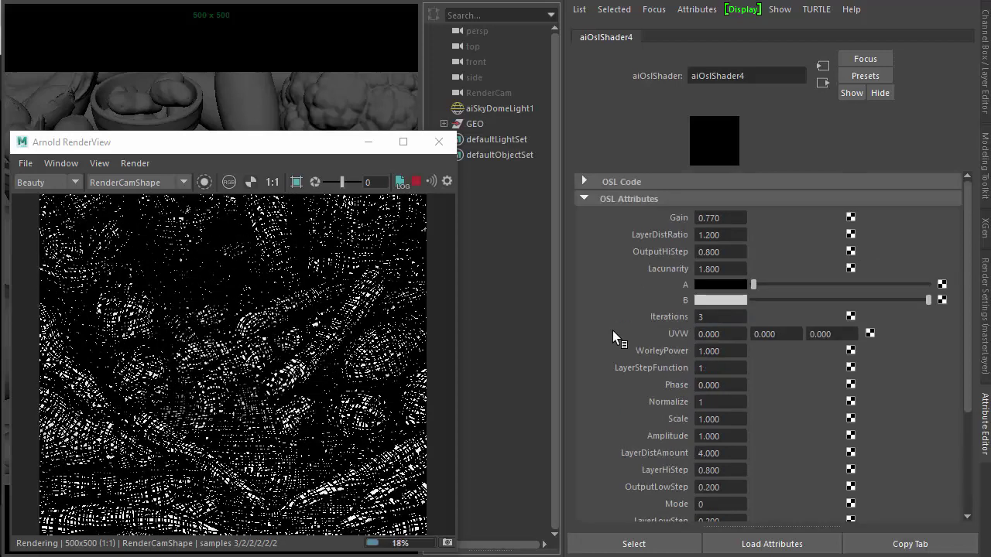
left_click(822, 82)
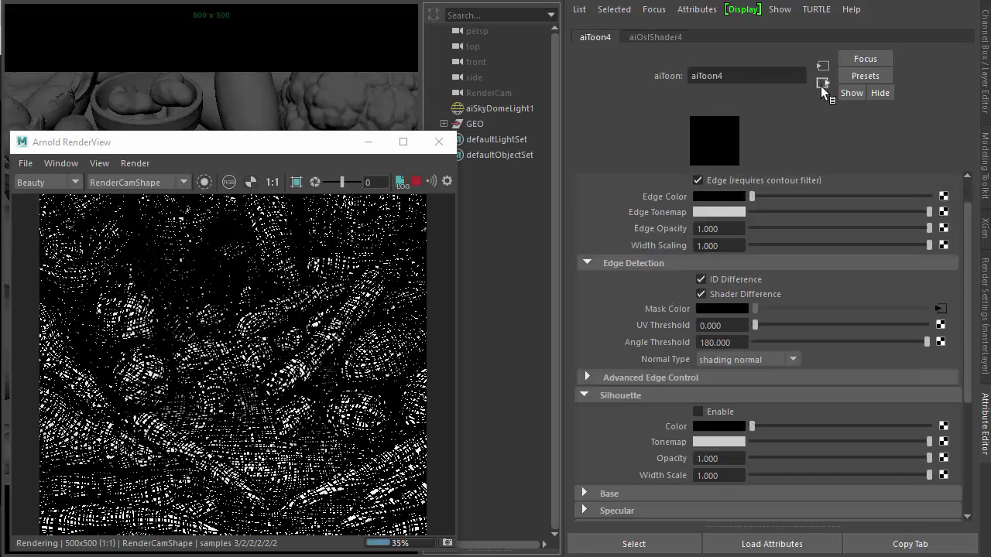
double_click(725, 245)
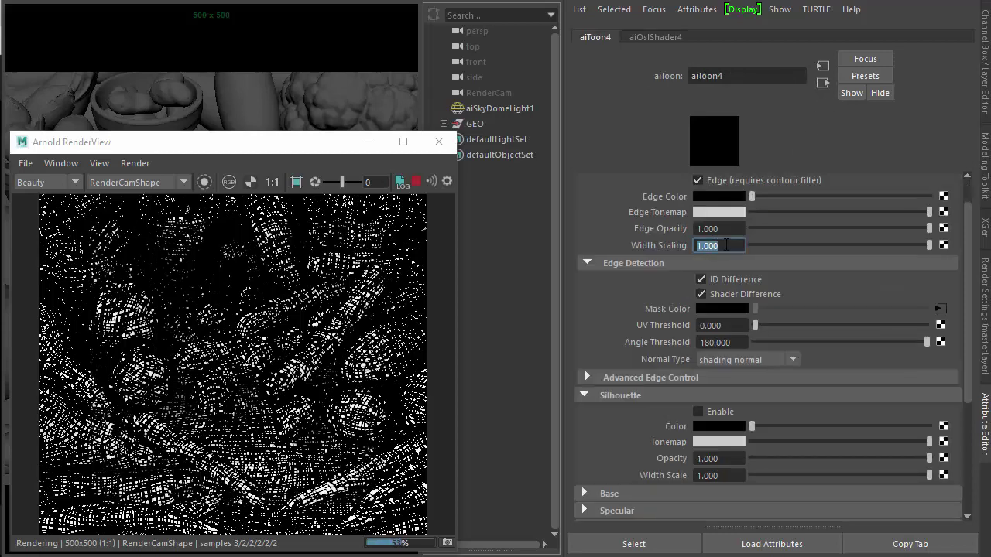
type("0.4")
key("Return")
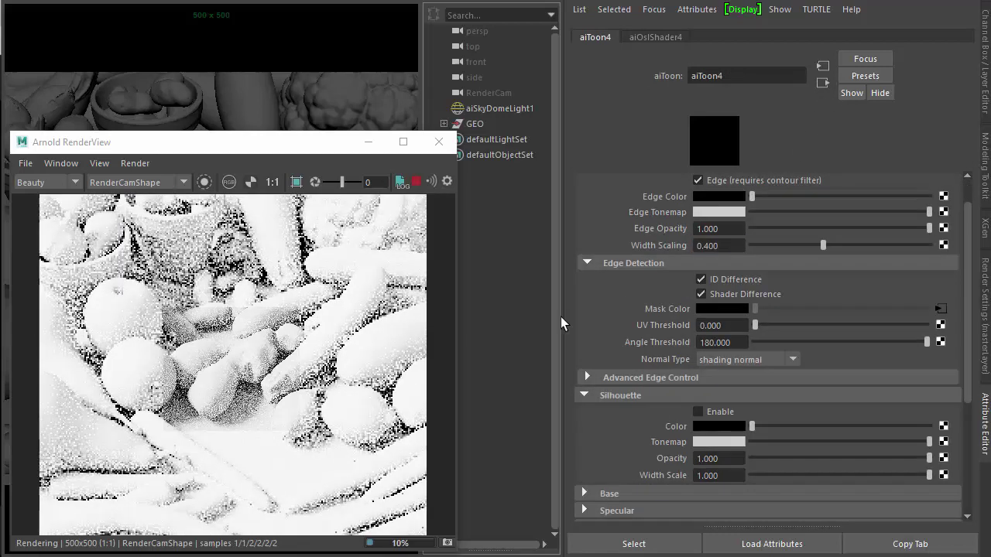